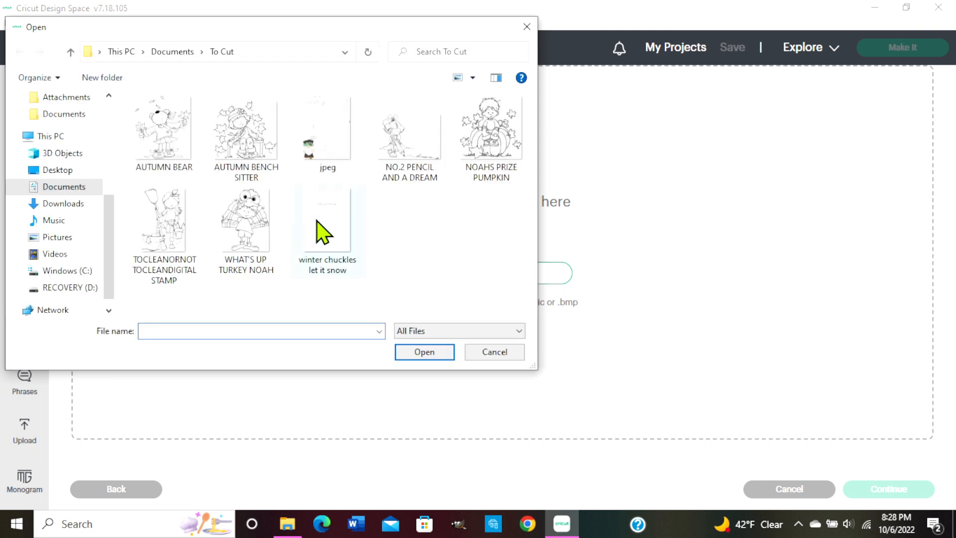
- Open the "winter chuckles let it snow" image for upload as a Complex image and apply its automatic background removal
double_click(322, 233)
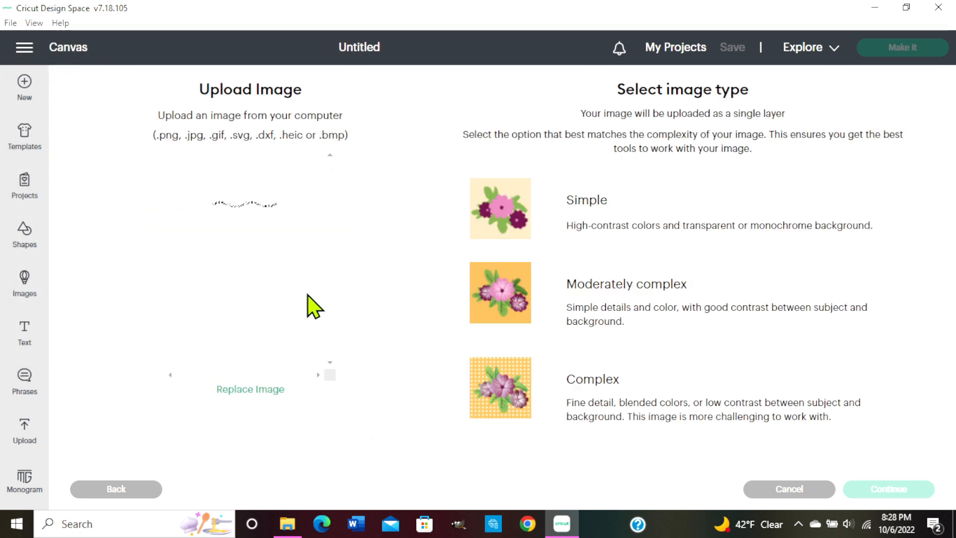
click(613, 405)
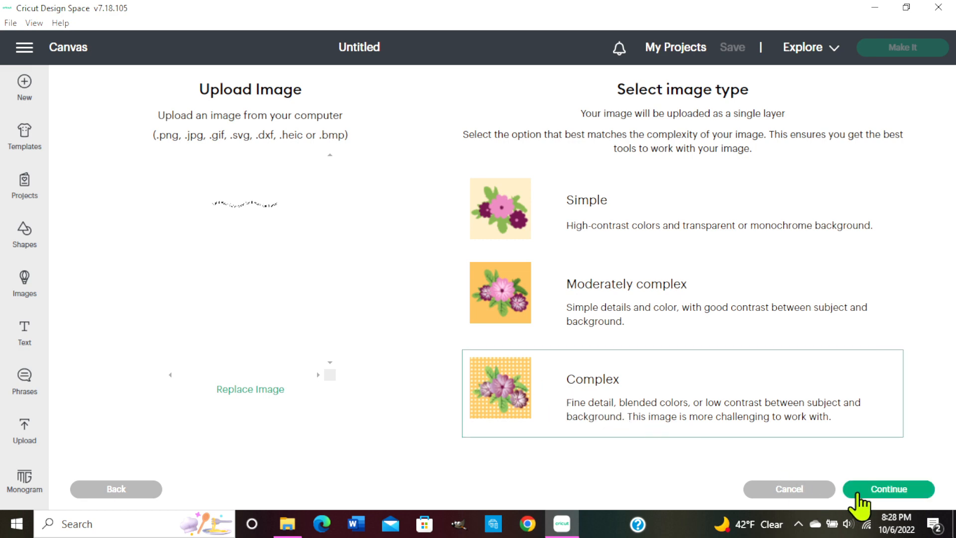
click(879, 492)
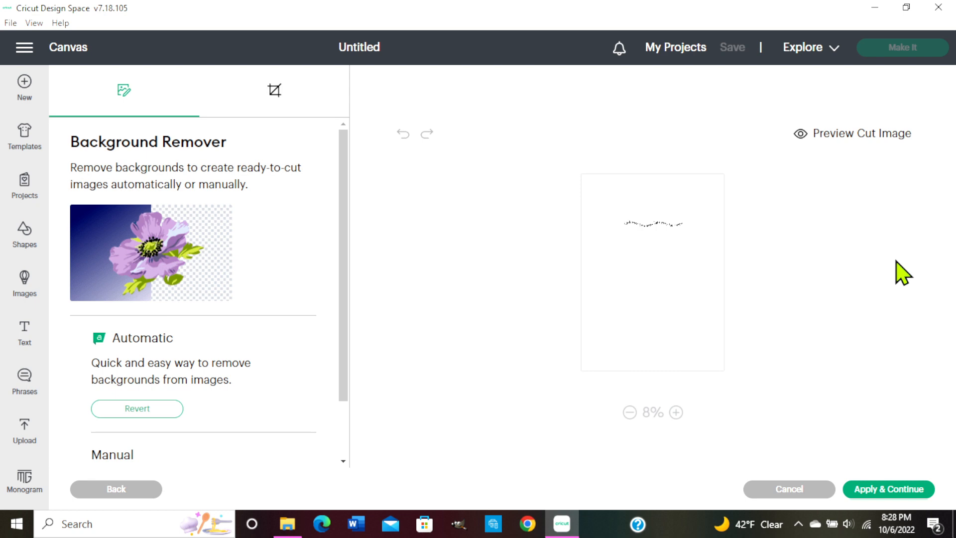
click(885, 489)
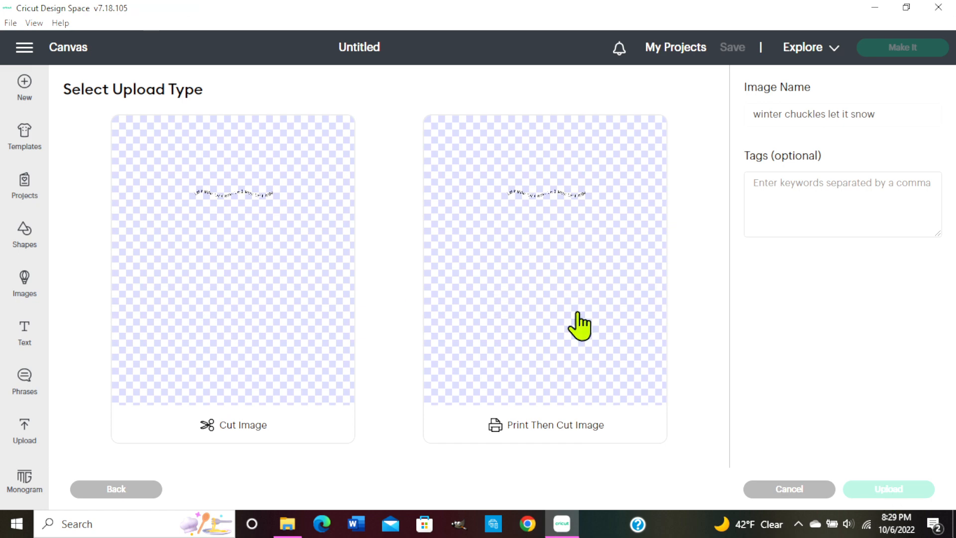
- Upload the image as a Cut Image with the tags "Winter Chuckles Let It Snow Stamped Image Sentiment Shadow"
click(214, 314)
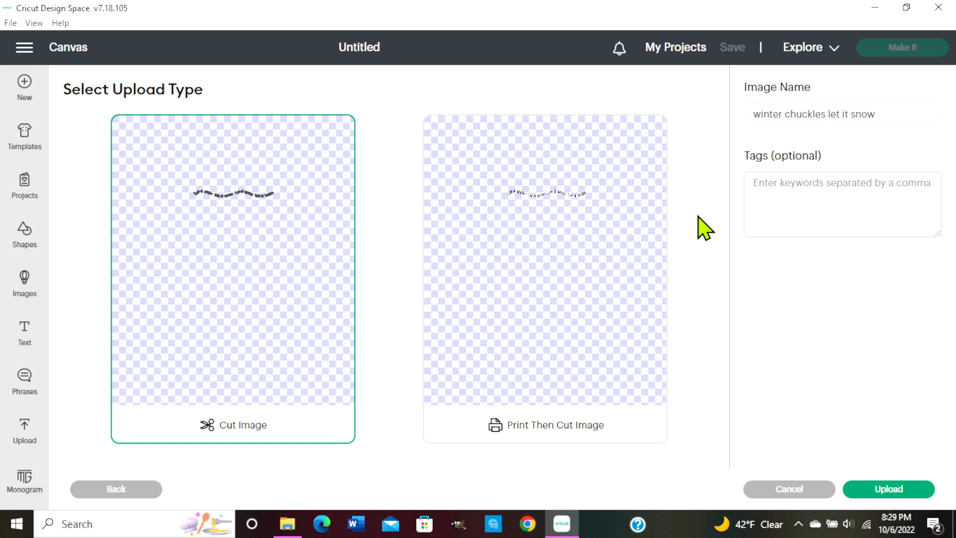
click(790, 198)
text(Winter Chuckles Let It Snow)
text(Stamped)
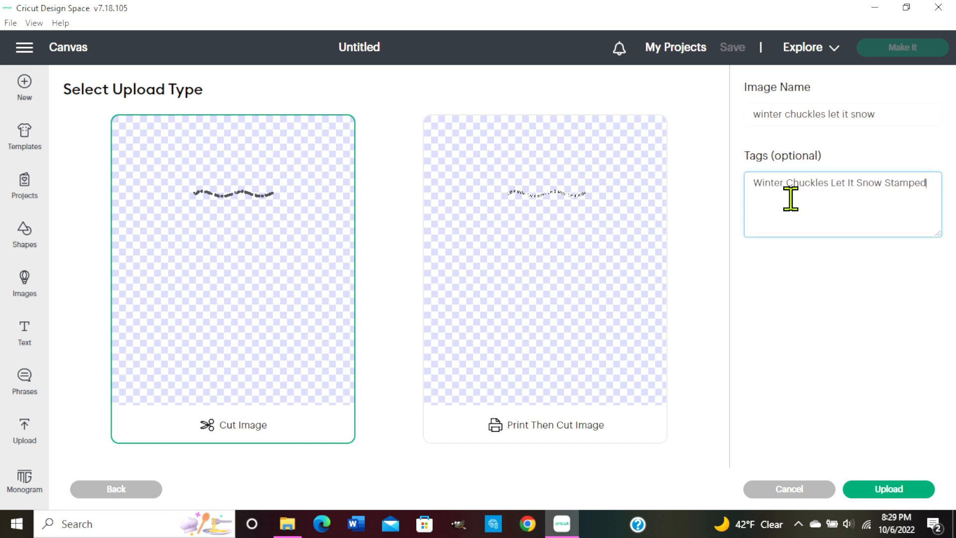
text( Image Sentim)
text(ent Shadow)
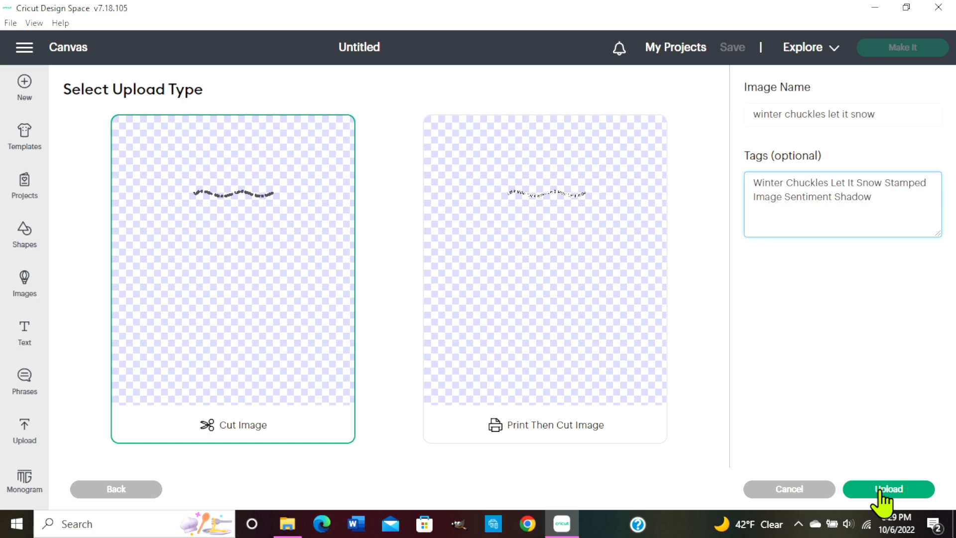
click(878, 490)
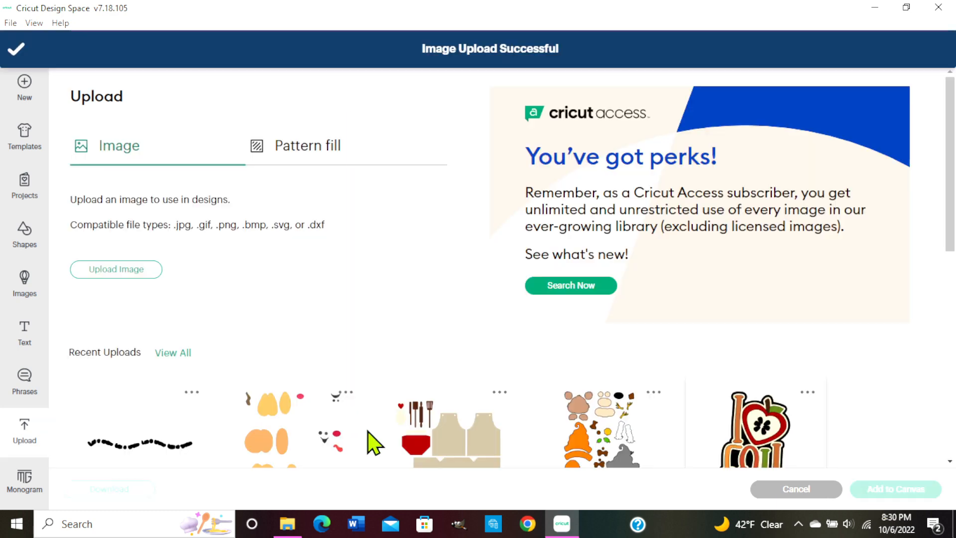
- Add the newly uploaded image to the canvas and set its width to 3.5 in with proportions locked
click(154, 421)
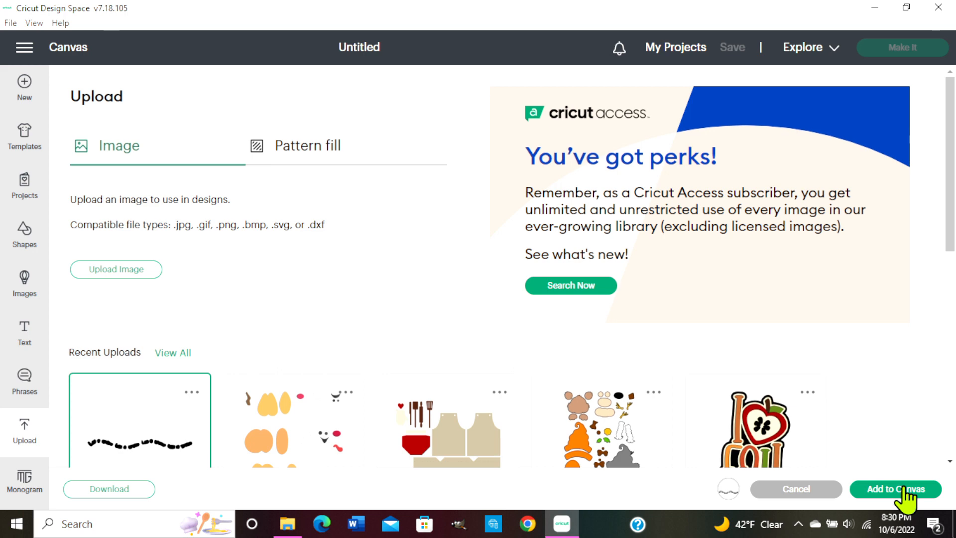
click(907, 493)
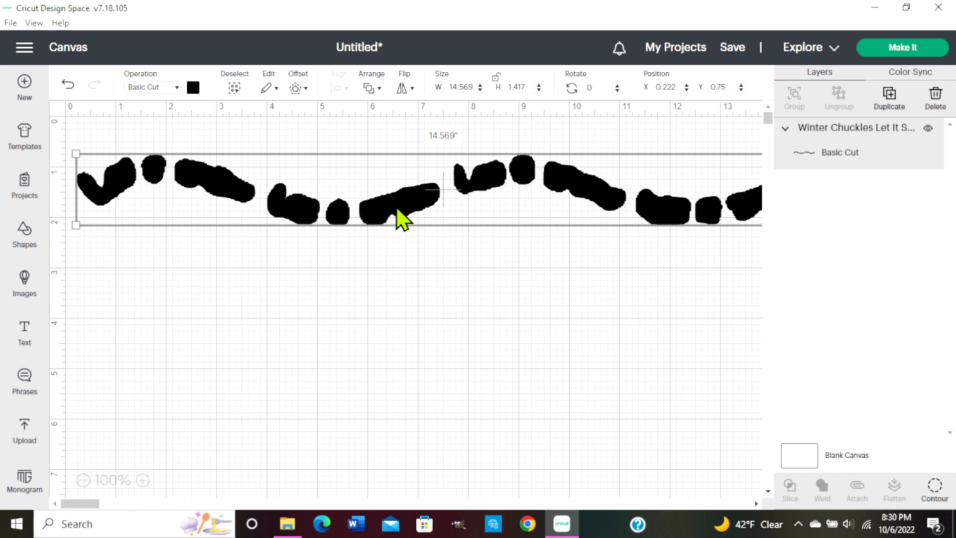
click(495, 78)
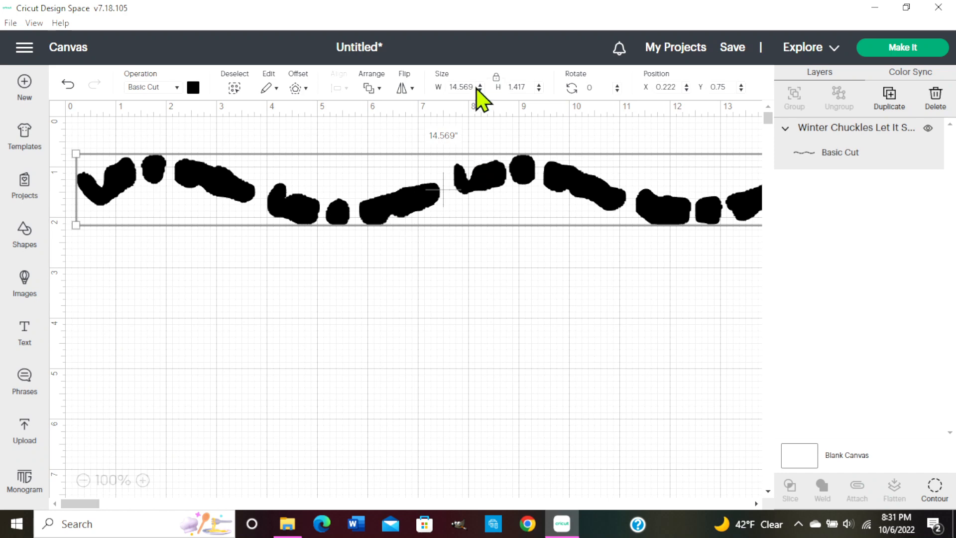
drag(474, 87, 440, 88)
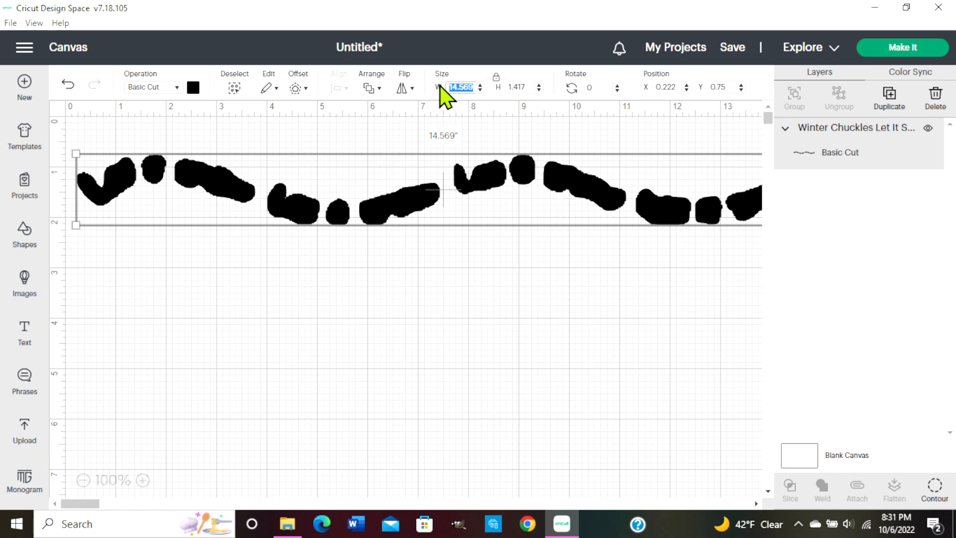
text(3.5)
key(Return)
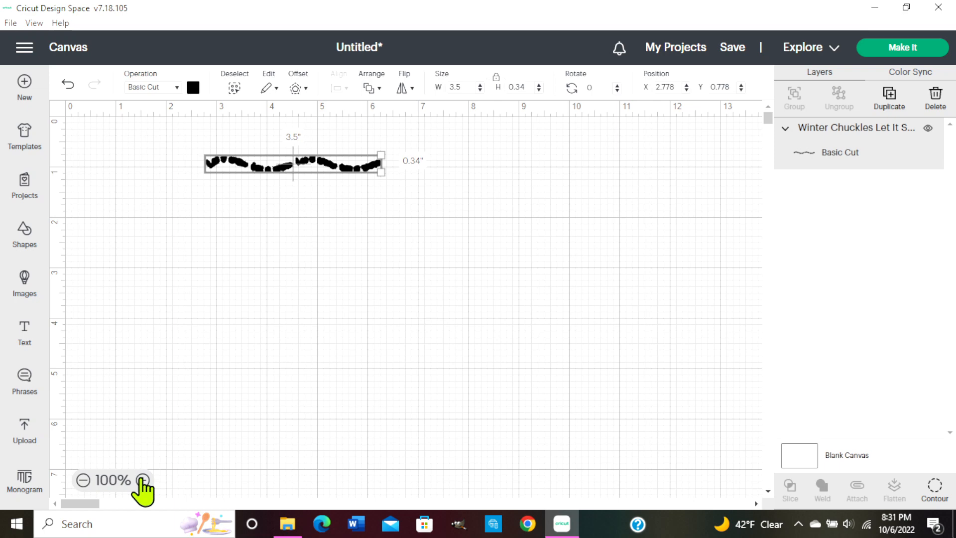
- Create a 0.069 in offset with rounded corners around the sentiment image
click(143, 480)
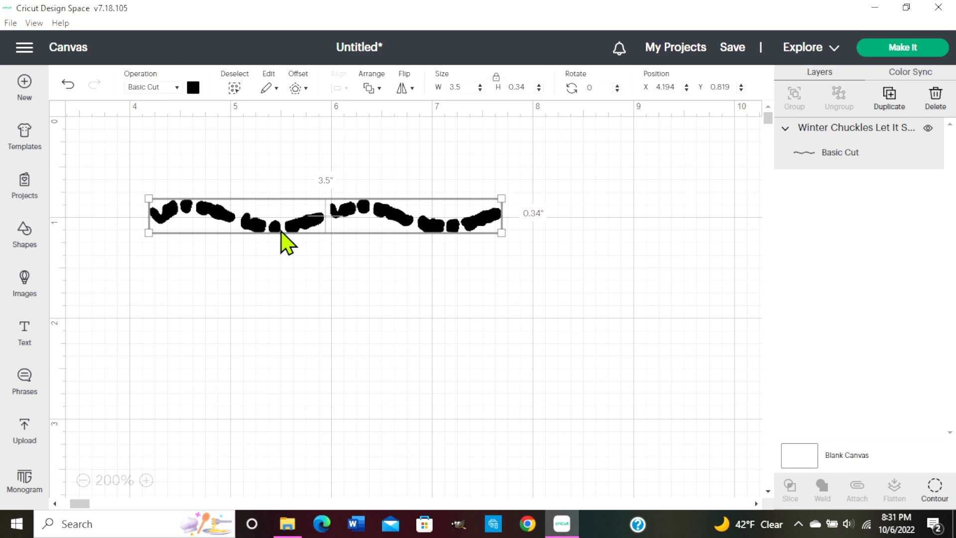
click(299, 87)
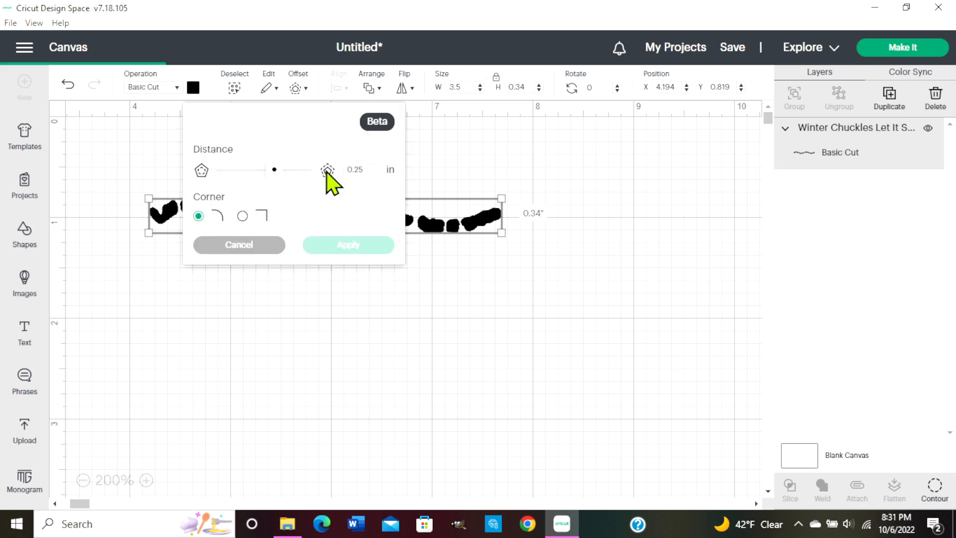
text(0.)
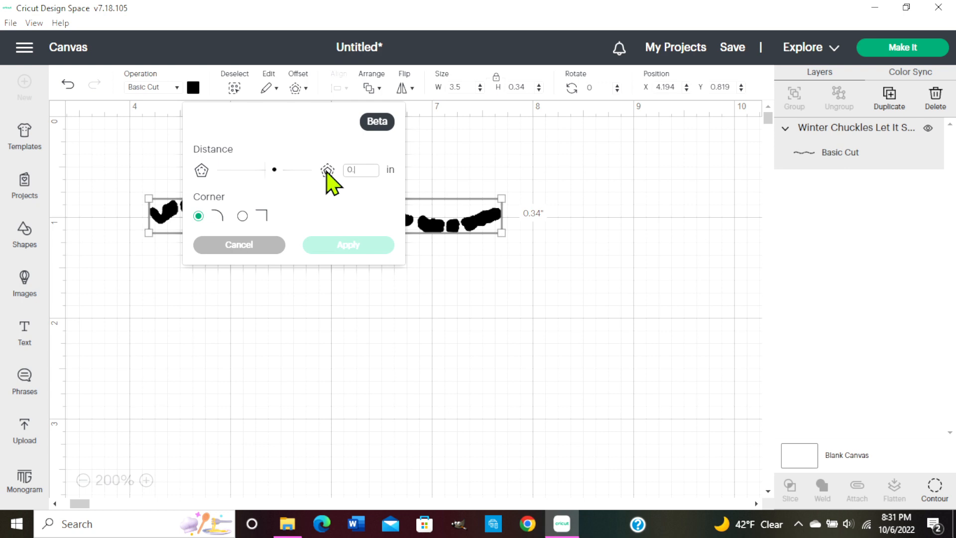
text(069)
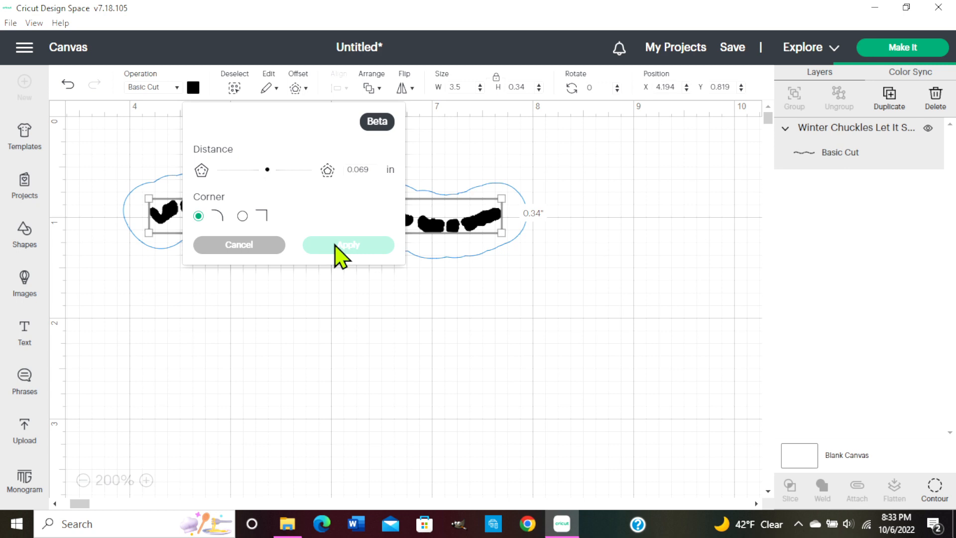
click(335, 245)
- Change the offset shape's material color to white
click(193, 87)
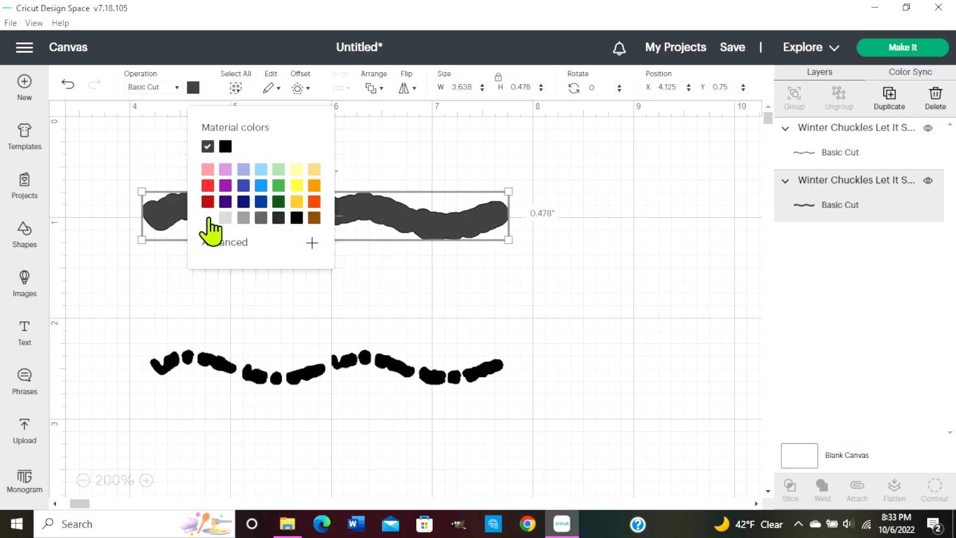
click(208, 219)
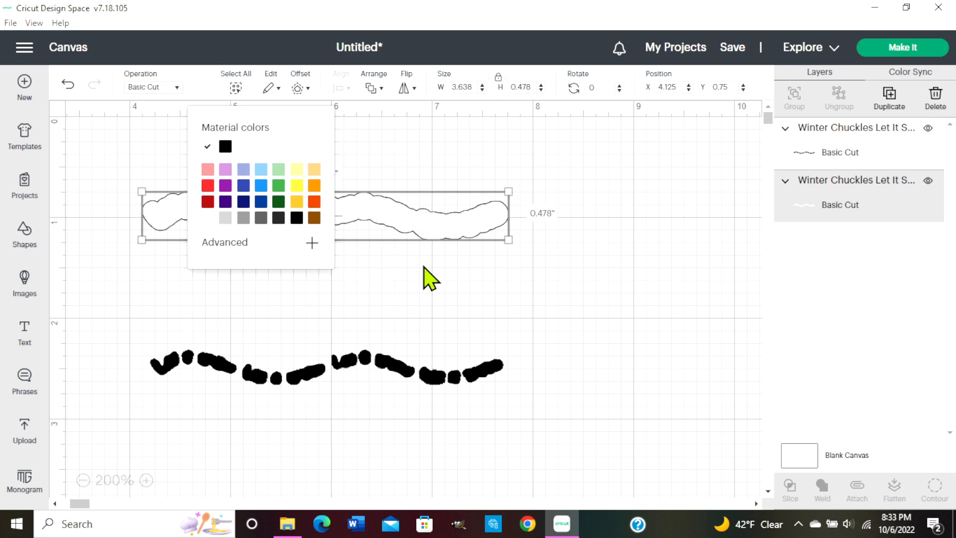
click(424, 267)
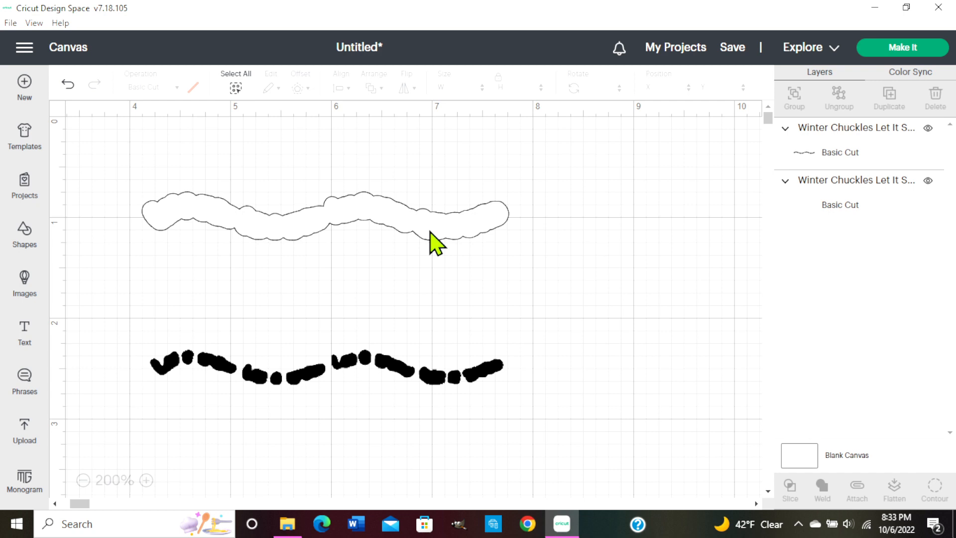
- Create a second offset of 0.125 in with rounded corners around the white offset shape
click(432, 238)
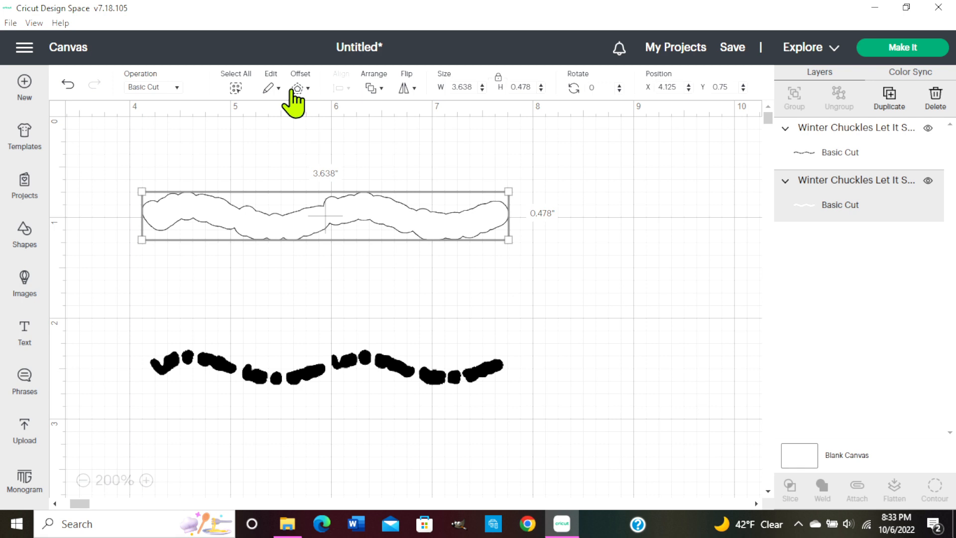
click(294, 89)
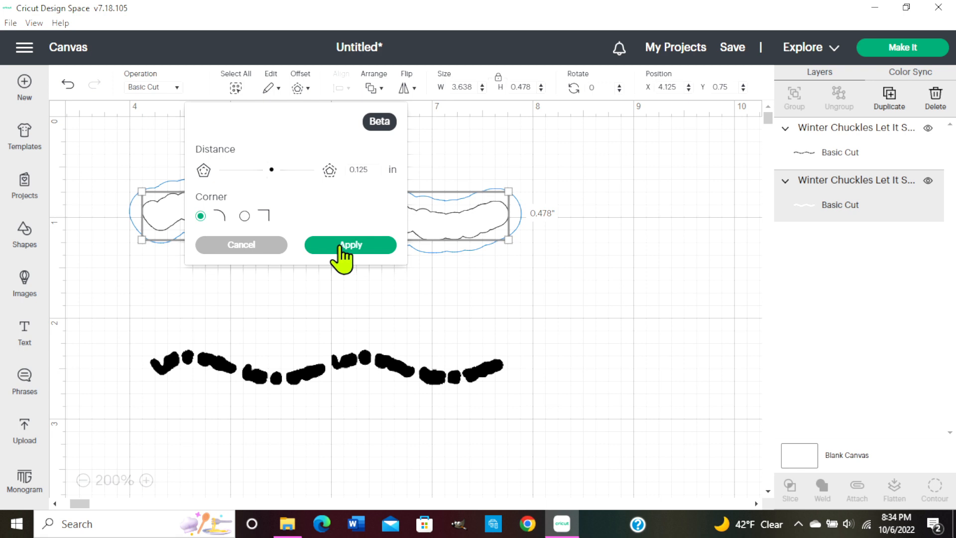
click(341, 249)
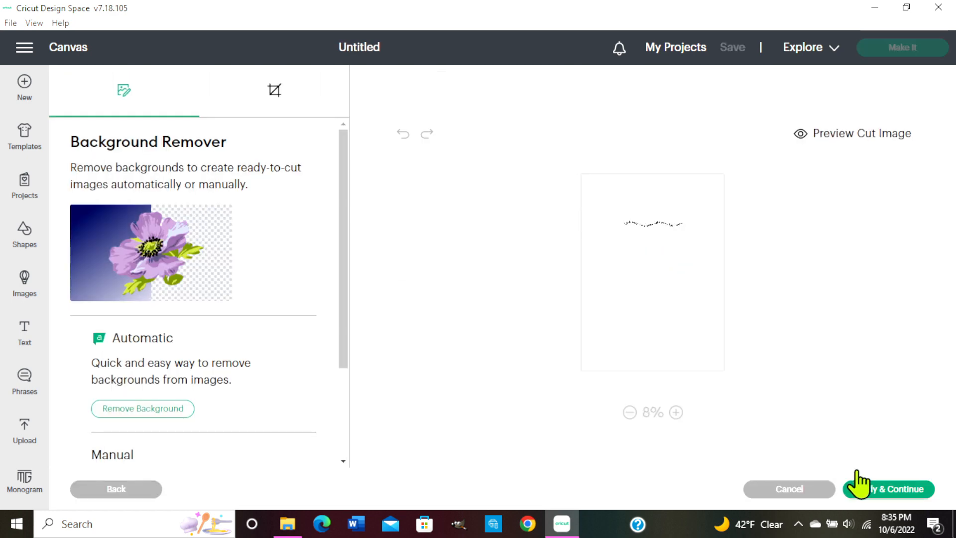
- Continue the new upload of the sentiment image without removing its background
click(901, 491)
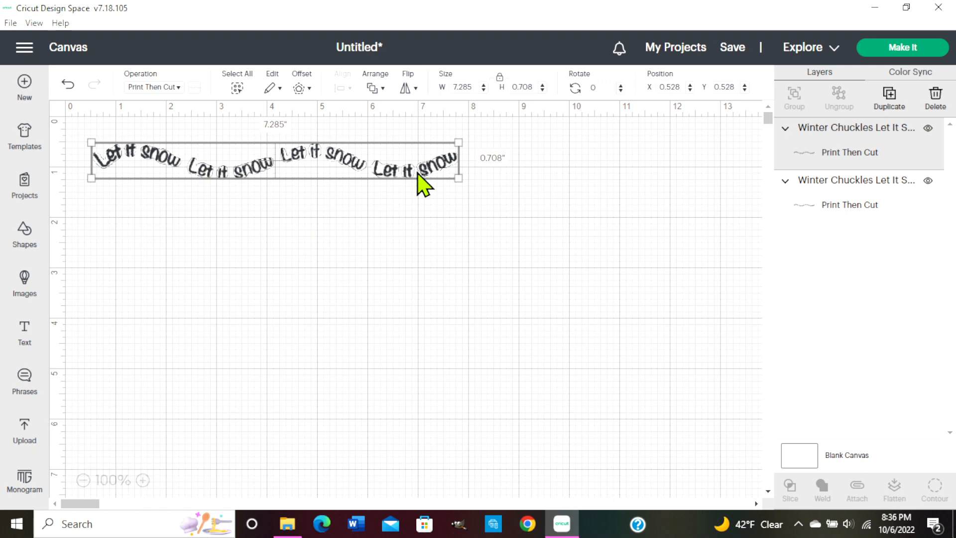
- Delete the larger "Let it snow" sentiment and move the smaller one to about X 1.6, Y 1.3
drag(264, 163, 264, 267)
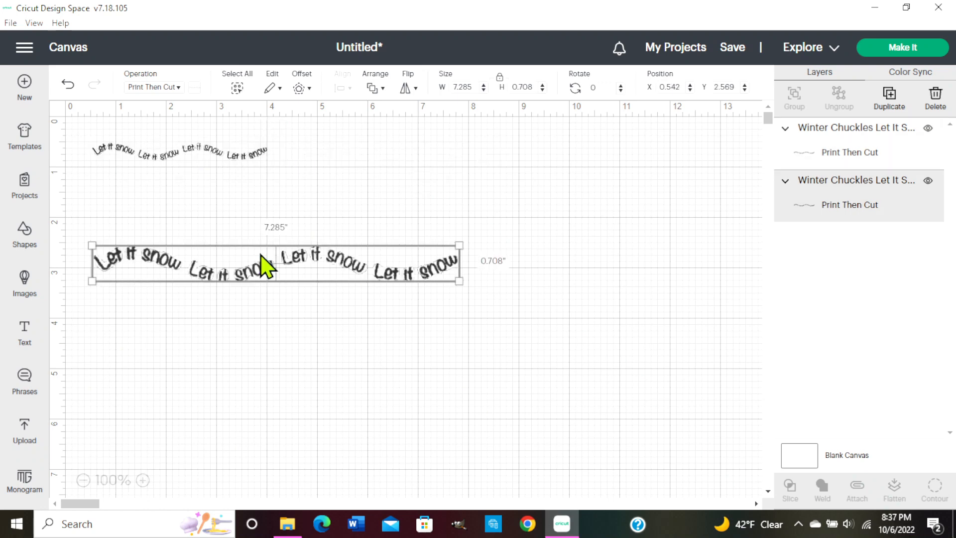
key(Delete)
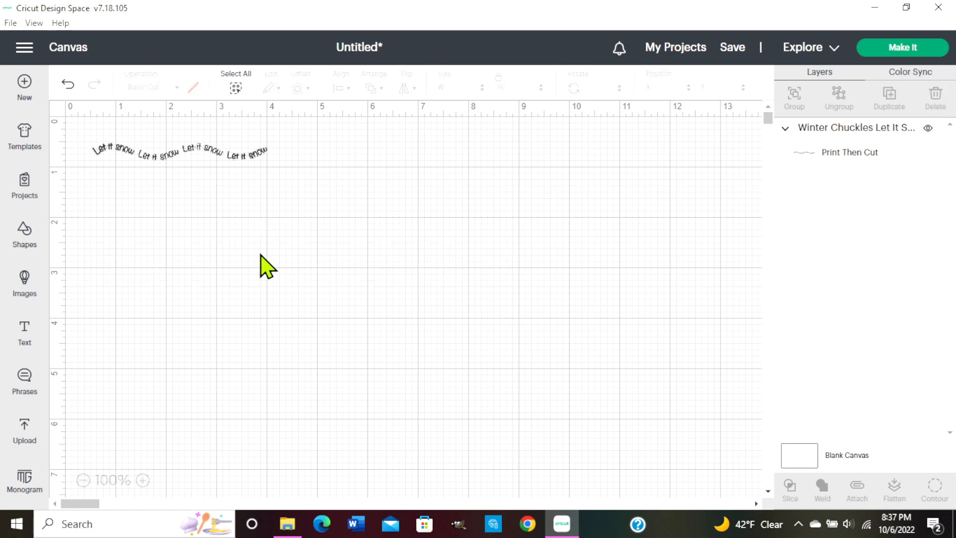
drag(251, 152, 305, 192)
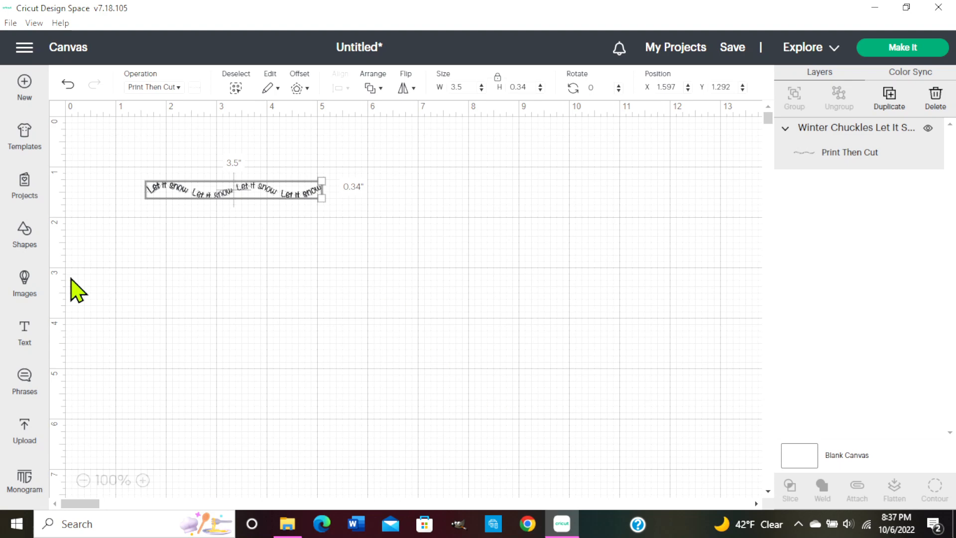
- Apply a 0.069 in offset with rounded corners to the sliced "Let it snow" sentiment
click(248, 232)
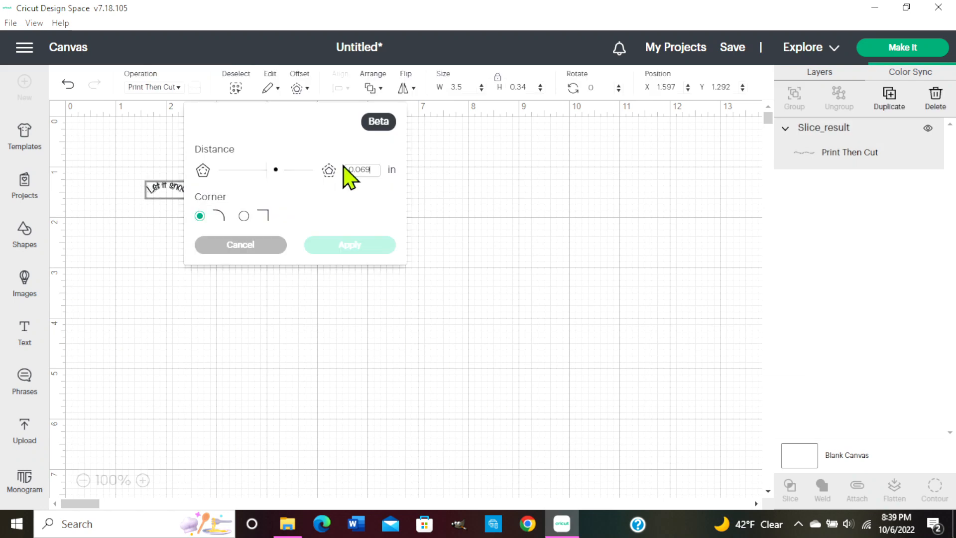
click(350, 246)
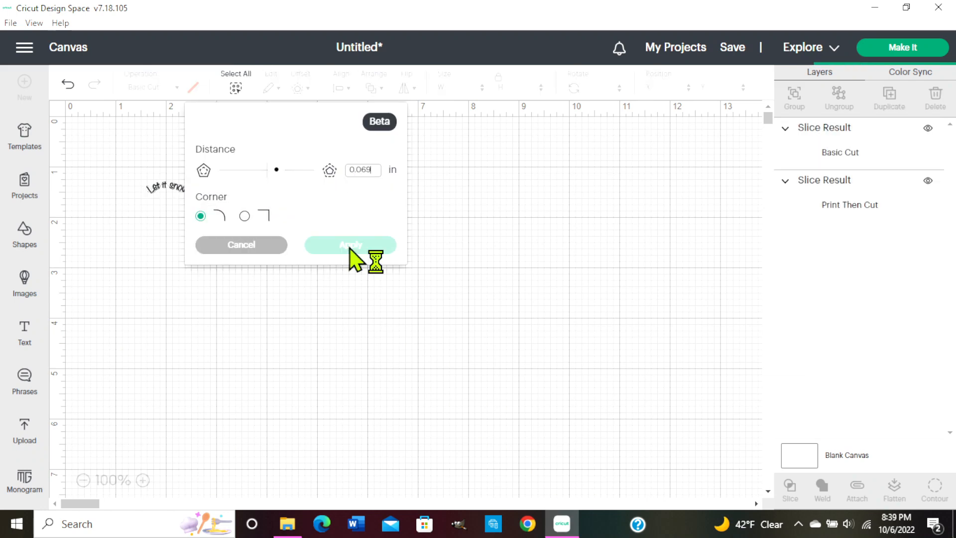